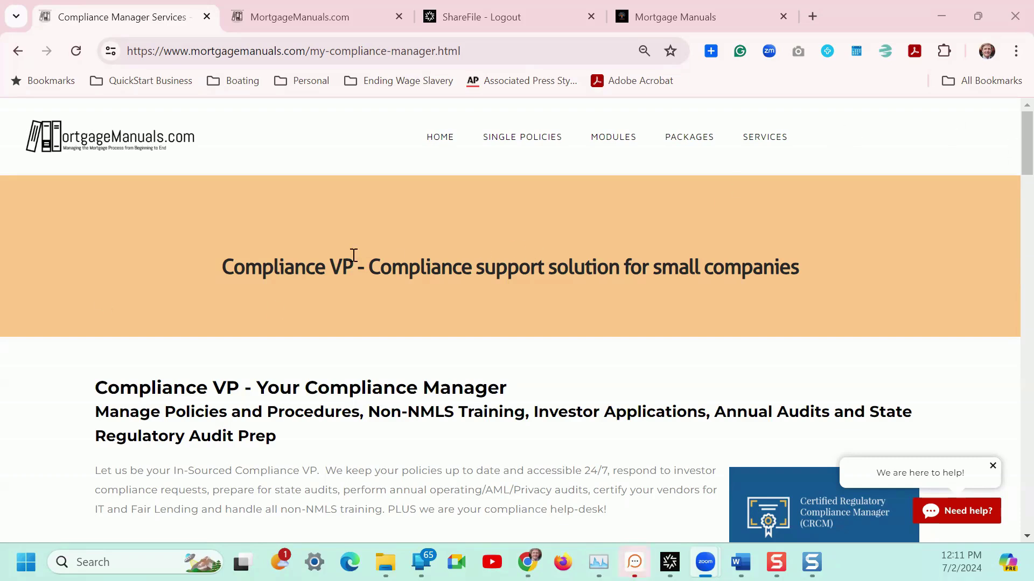
# Open the document management login page listed under the My Compliance VP - Manager services.
pyautogui.scroll(-8, 337, 277)
pyautogui.scroll(-8, 559, 250)
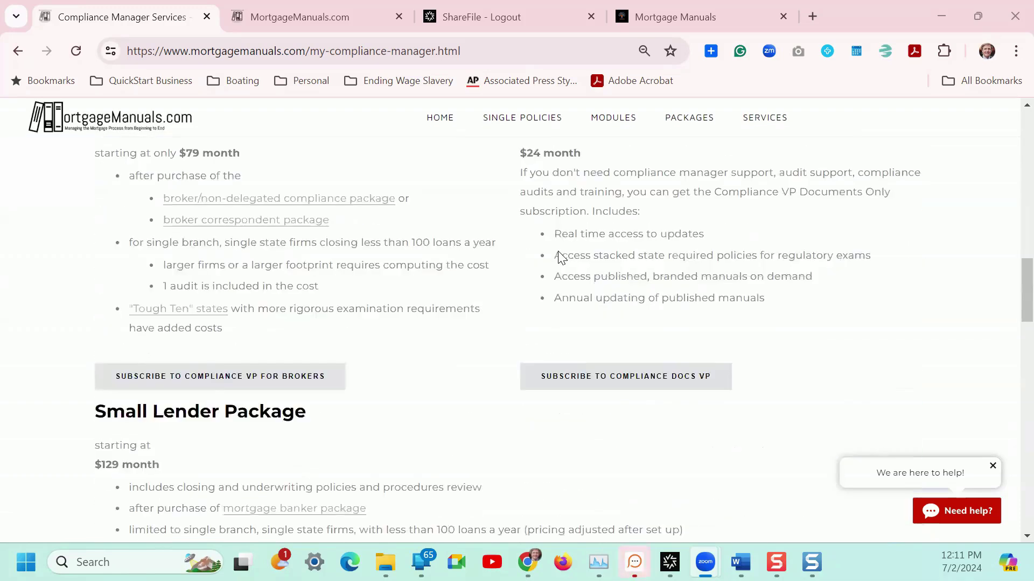
pyautogui.scroll(10, 716, 330)
pyautogui.scroll(5, 714, 321)
pyautogui.moveTo(778, 143)
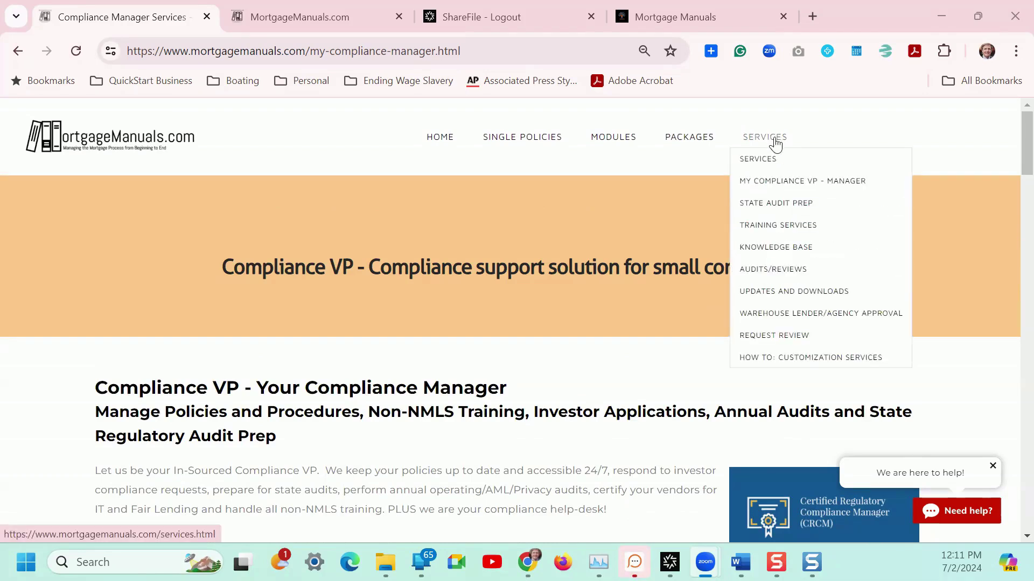
pyautogui.moveTo(774, 186)
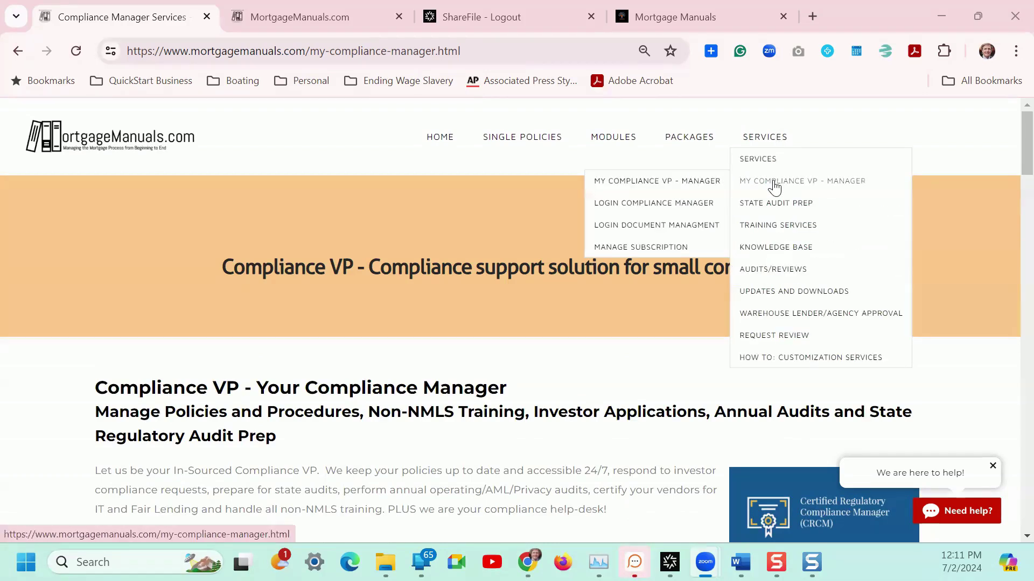
pyautogui.click(657, 226)
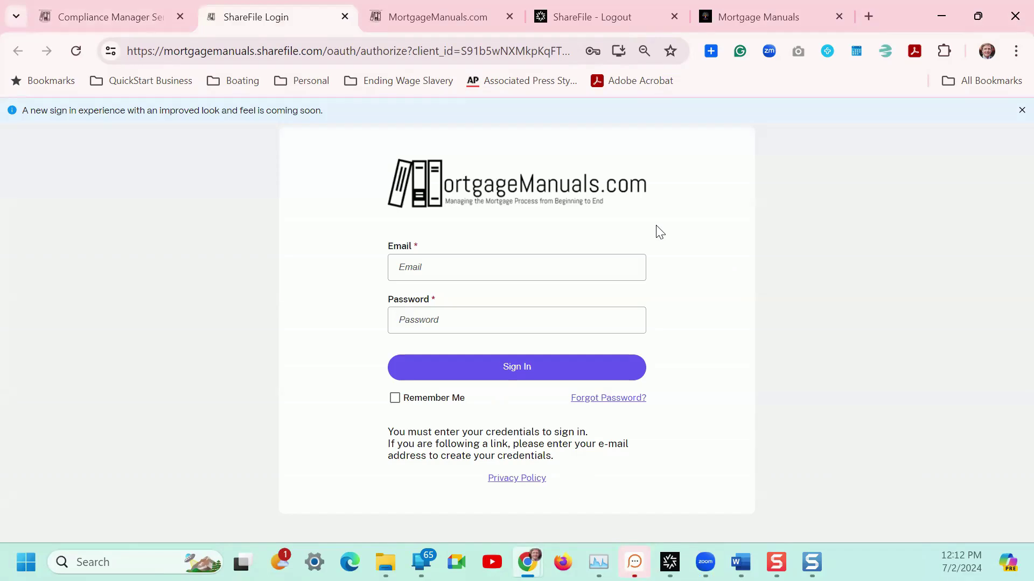
# Sign in to the document portal with the saved account e-mail and password.
pyautogui.click(459, 270)
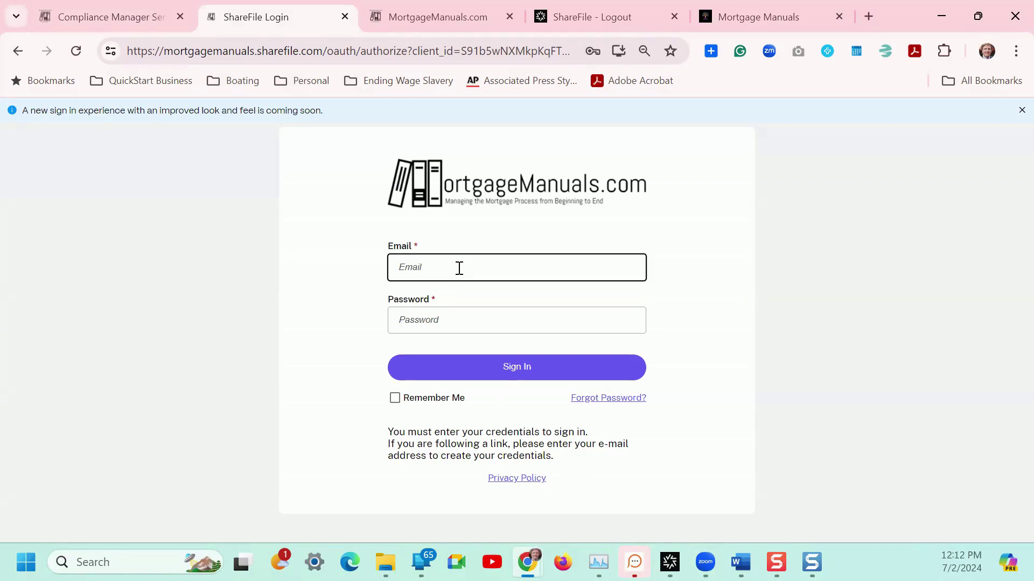
pyautogui.click(459, 269)
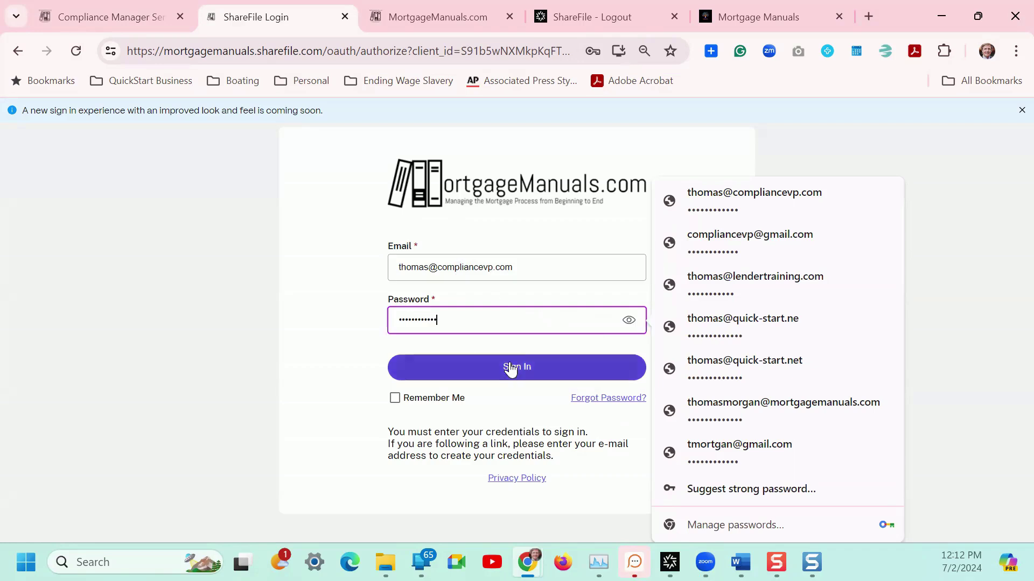
pyautogui.click(512, 364)
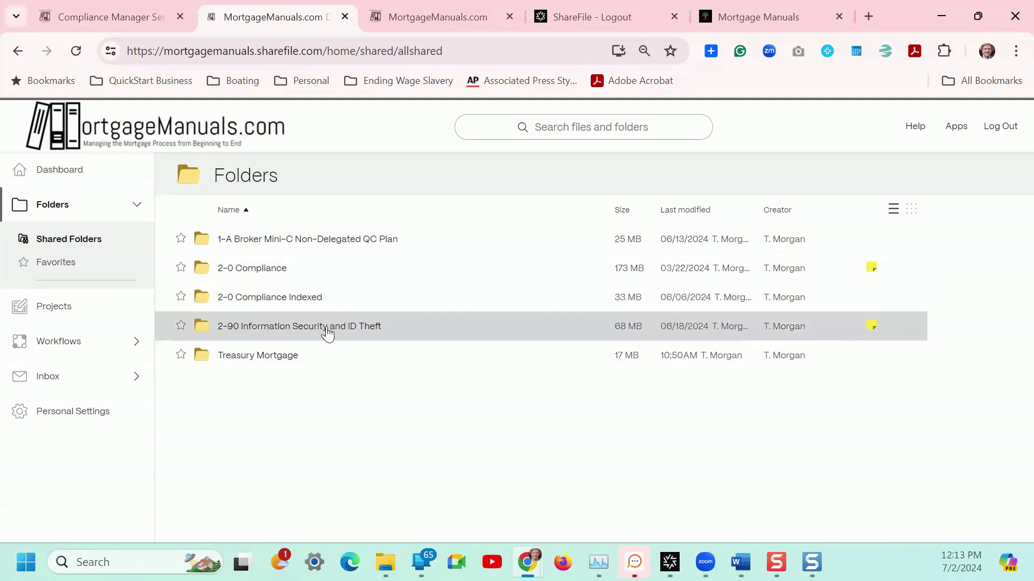
# Open the Forms folder inside 1-A Broker Mini-C Non-Delegated QC Plan and look through its files.
pyautogui.click(274, 240)
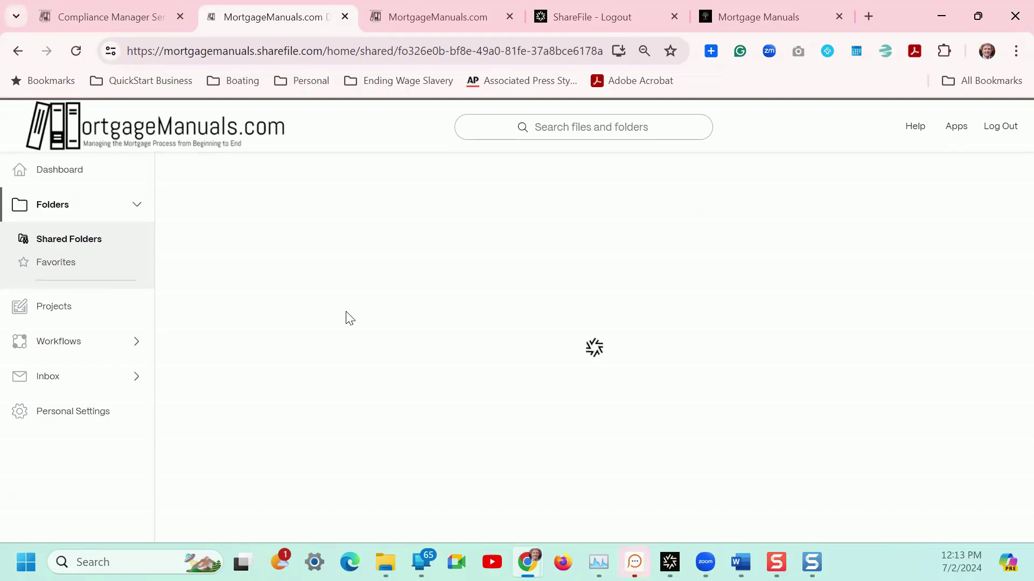
pyautogui.moveTo(255, 308); pyautogui.dragTo(262, 313)
pyautogui.click(296, 311)
pyautogui.click(296, 310)
pyautogui.click(248, 309)
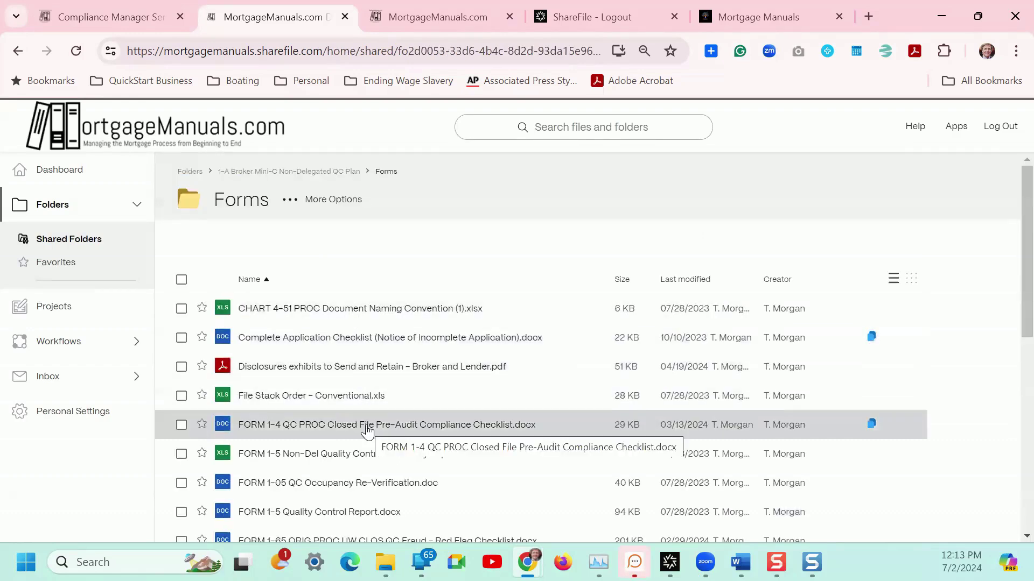
pyautogui.scroll(-3, 366, 431)
pyautogui.scroll(-5, 368, 431)
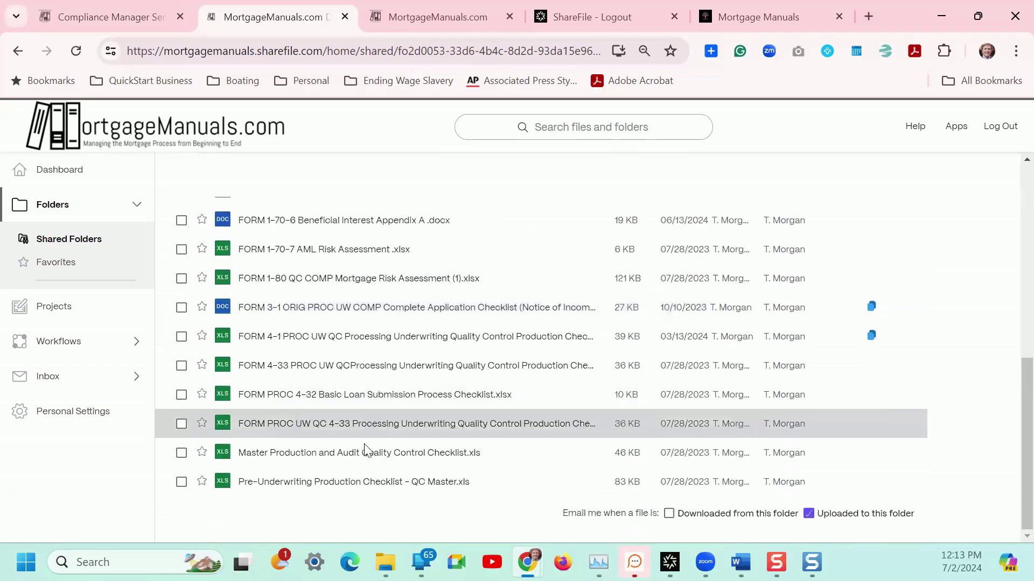
pyautogui.scroll(8, 337, 372)
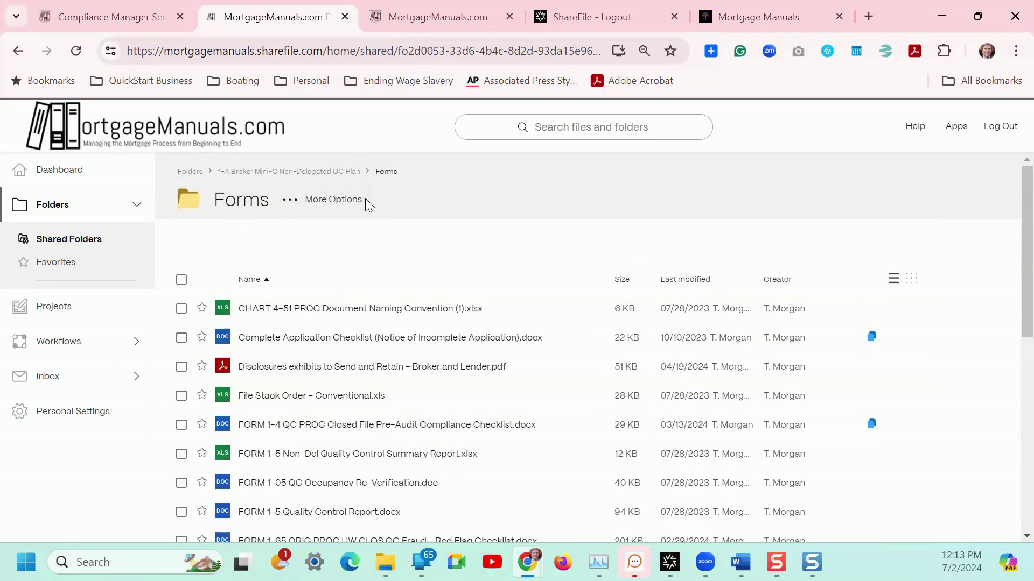
# Go back to the shared folders and preview 2-01 Compliance Manager – Duties and Responsibilities.docx in 2-0 Compliance Indexed, then close the preview.
pyautogui.click(291, 172)
pyautogui.click(200, 173)
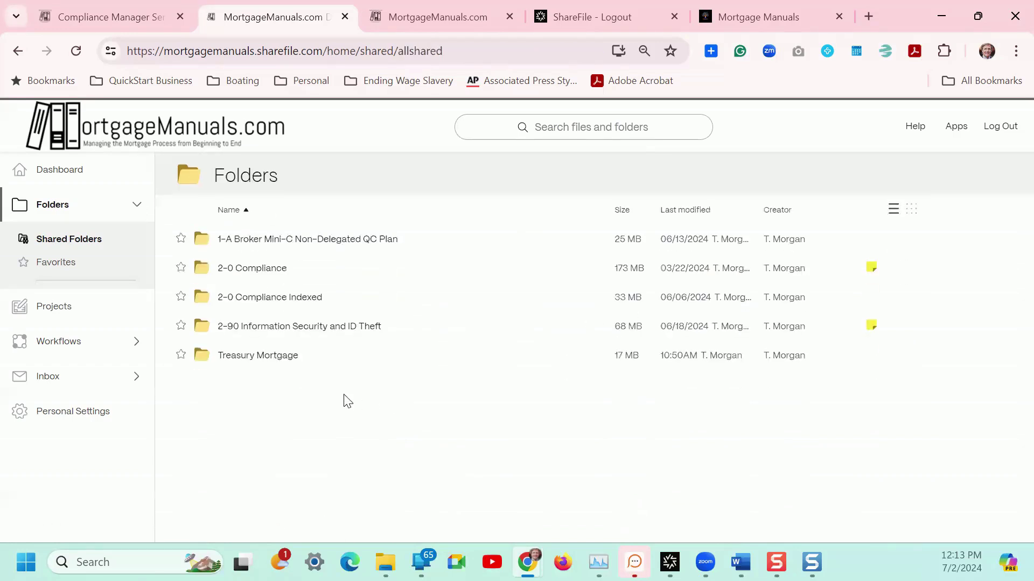
pyautogui.click(277, 299)
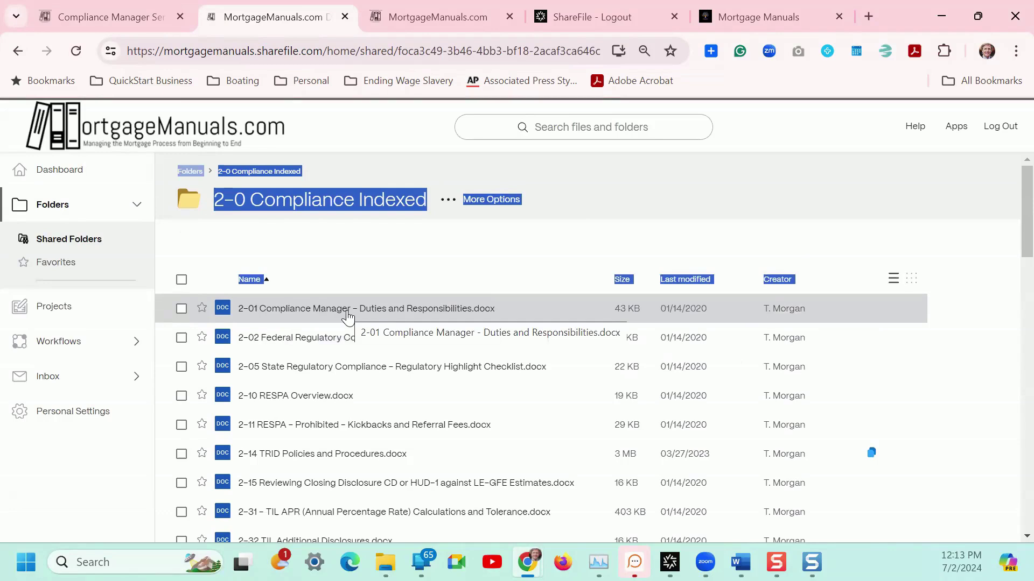
pyautogui.click(442, 310)
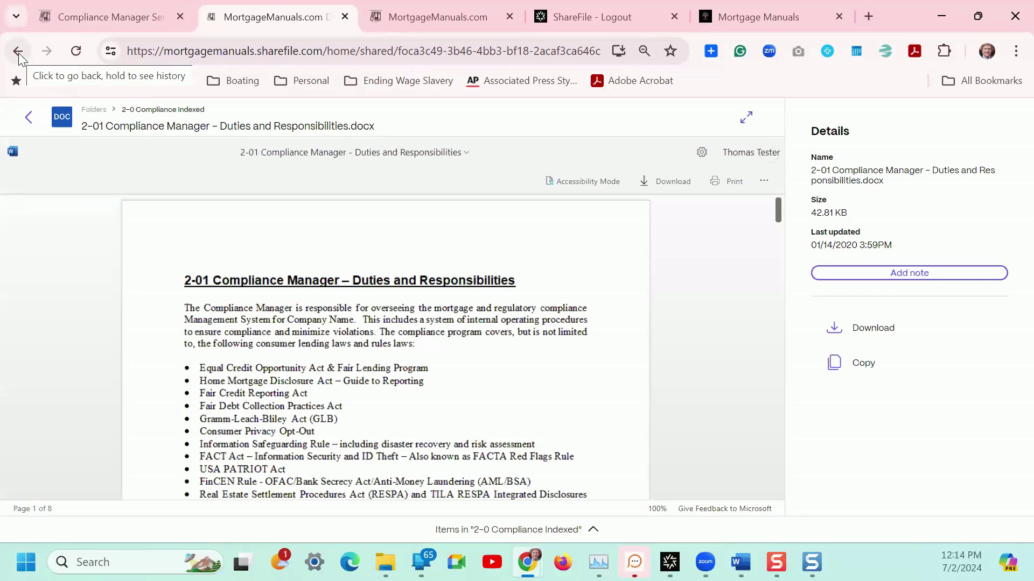
pyautogui.click(19, 50)
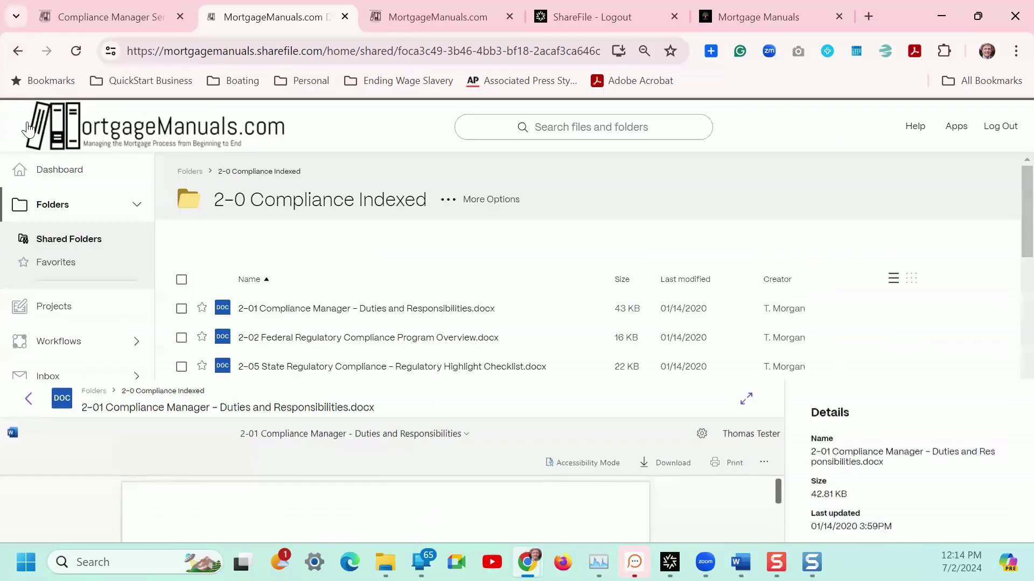
# Examine the list of policy documents and their last modified dates in the 2-0 Compliance Indexed folder.
pyautogui.scroll(-15, 434, 292)
pyautogui.scroll(-15, 434, 291)
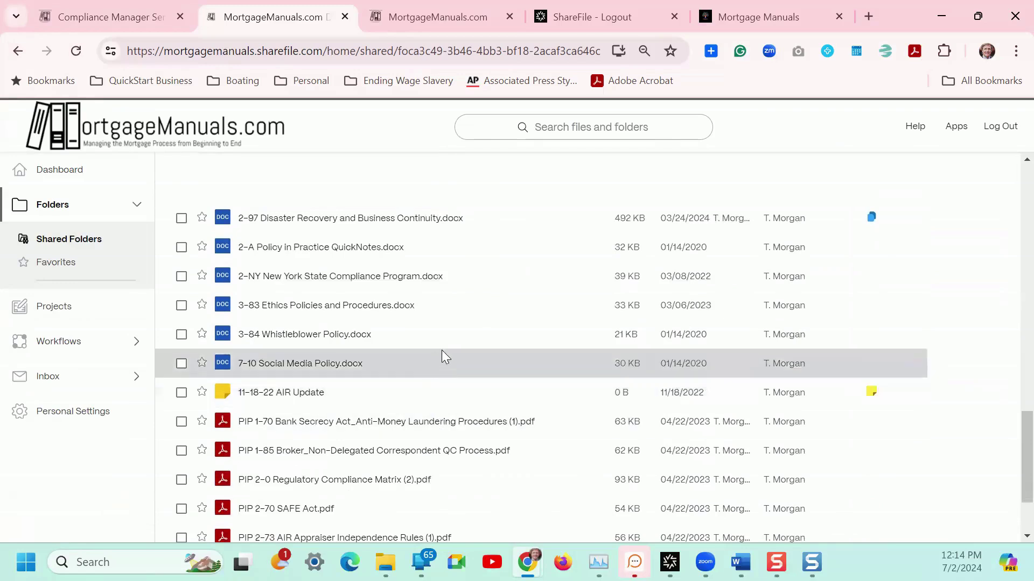
pyautogui.scroll(20, 442, 352)
pyautogui.scroll(5, 445, 352)
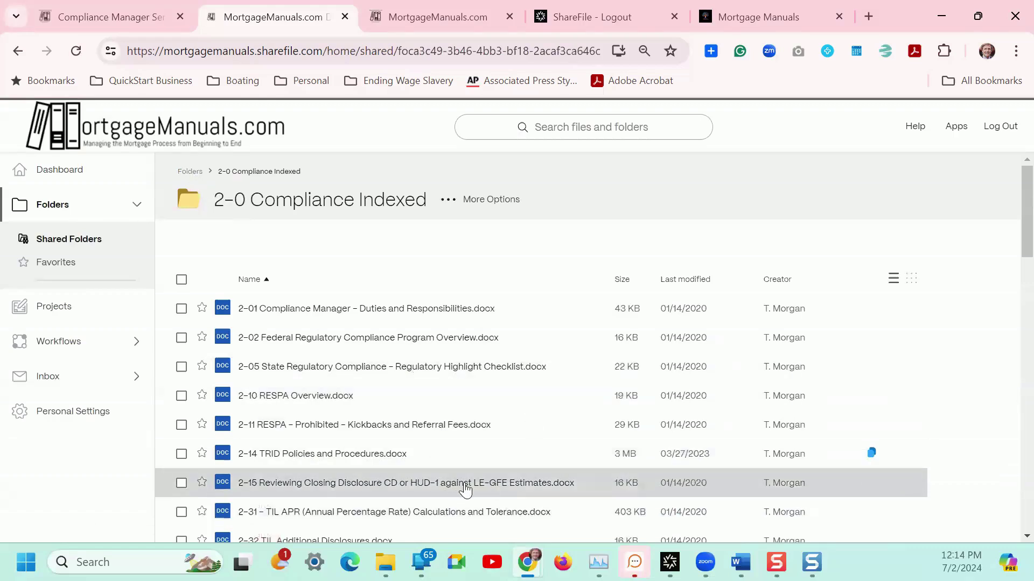
pyautogui.scroll(-10, 461, 491)
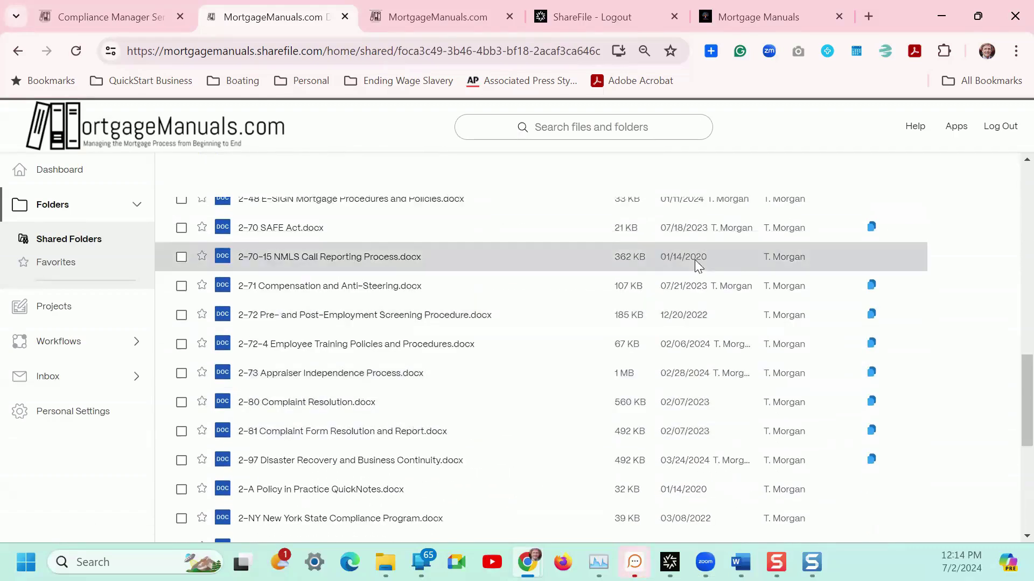
pyautogui.scroll(5, 296, 325)
pyautogui.scroll(6, 412, 367)
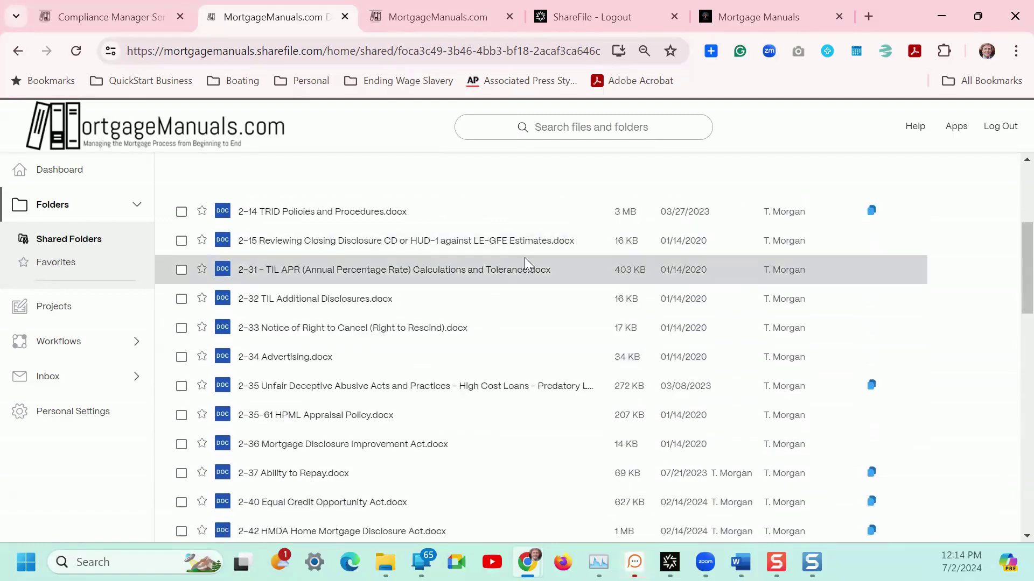
pyautogui.scroll(2, 413, 247)
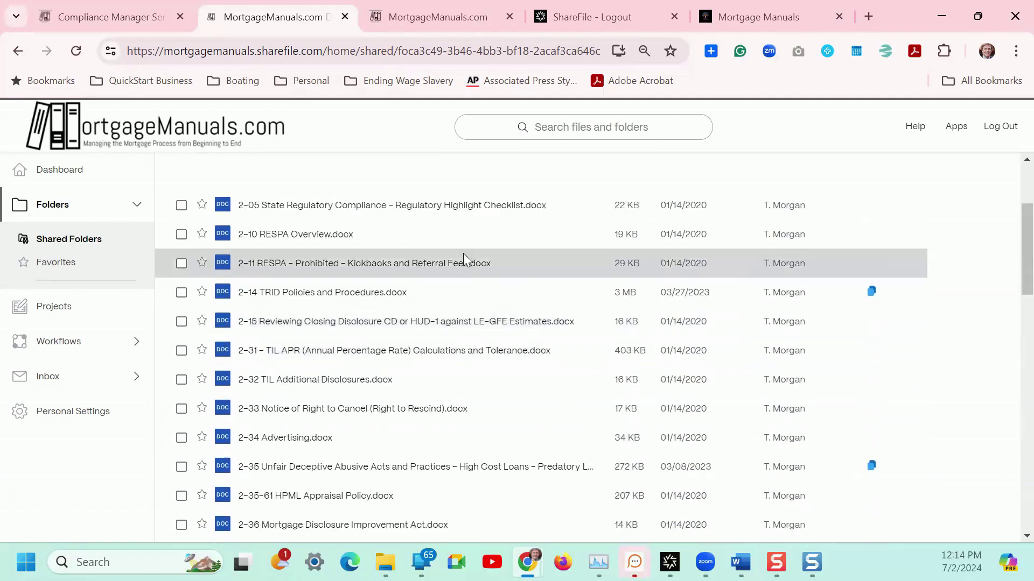
pyautogui.scroll(-4, 409, 258)
pyautogui.scroll(7, 415, 280)
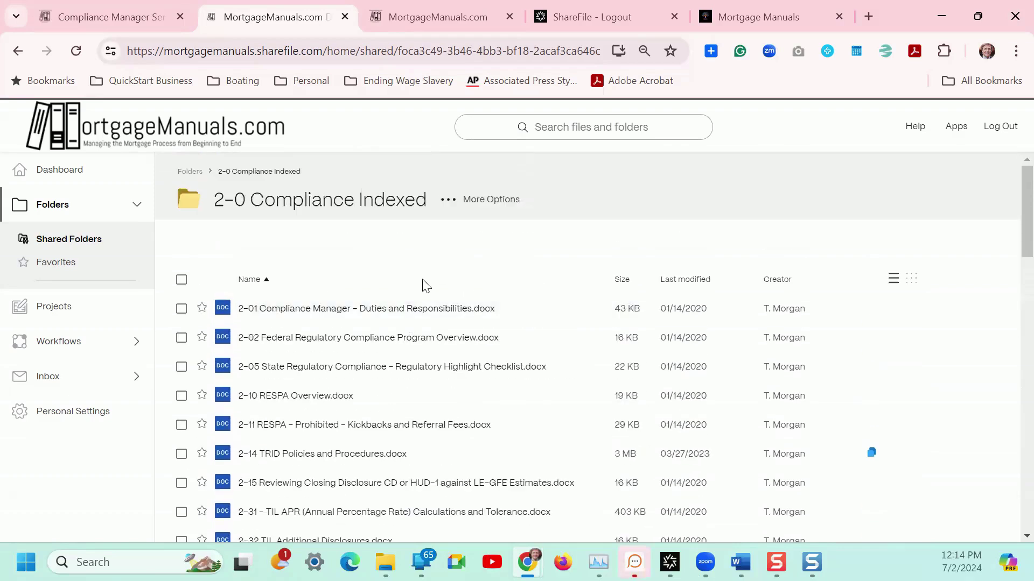
# Return to the shared folders and view the Published Manuals folder inside Treasury Mortgage.
pyautogui.click(191, 172)
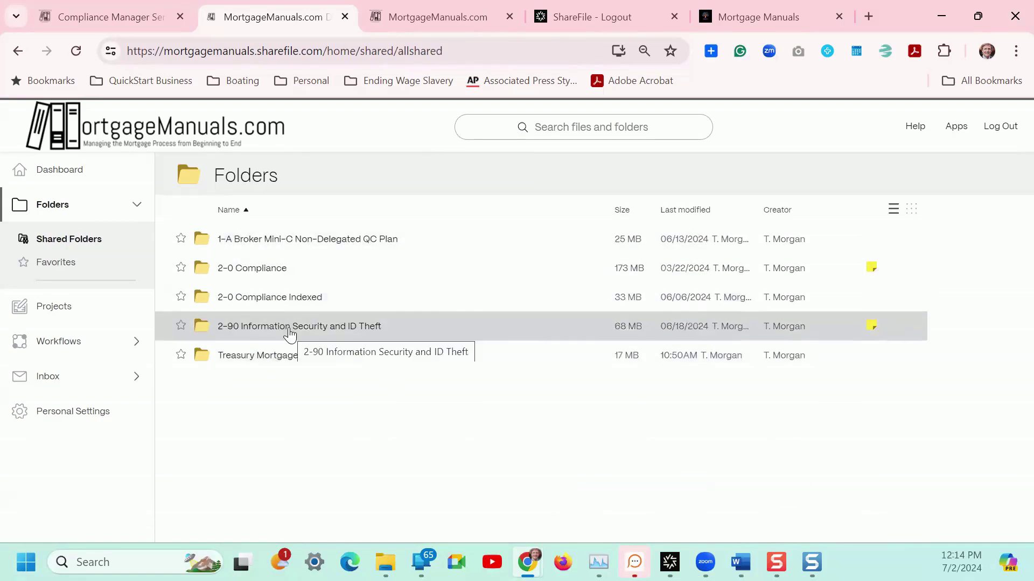
pyautogui.doubleClick(269, 362)
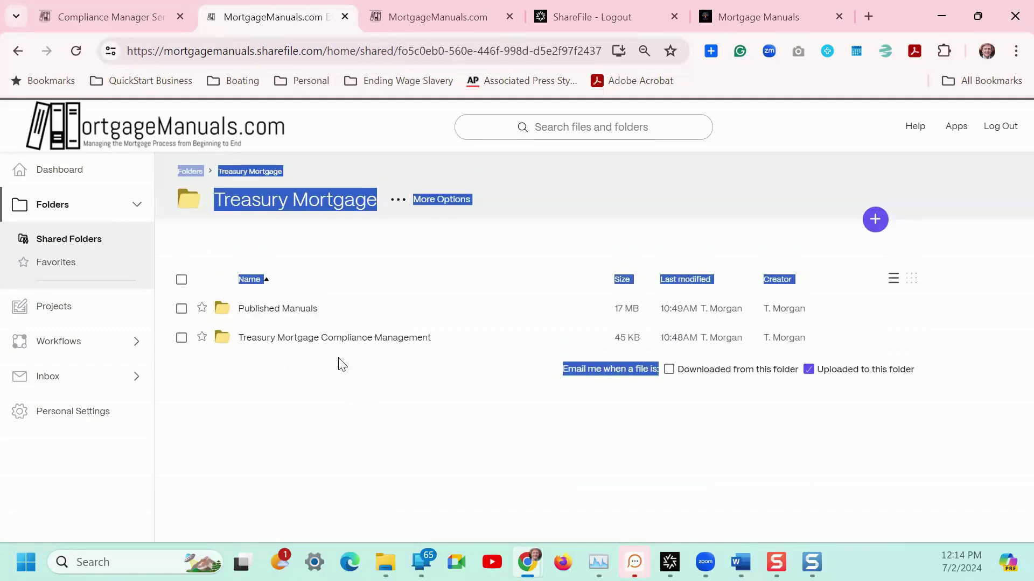
pyautogui.click(676, 211)
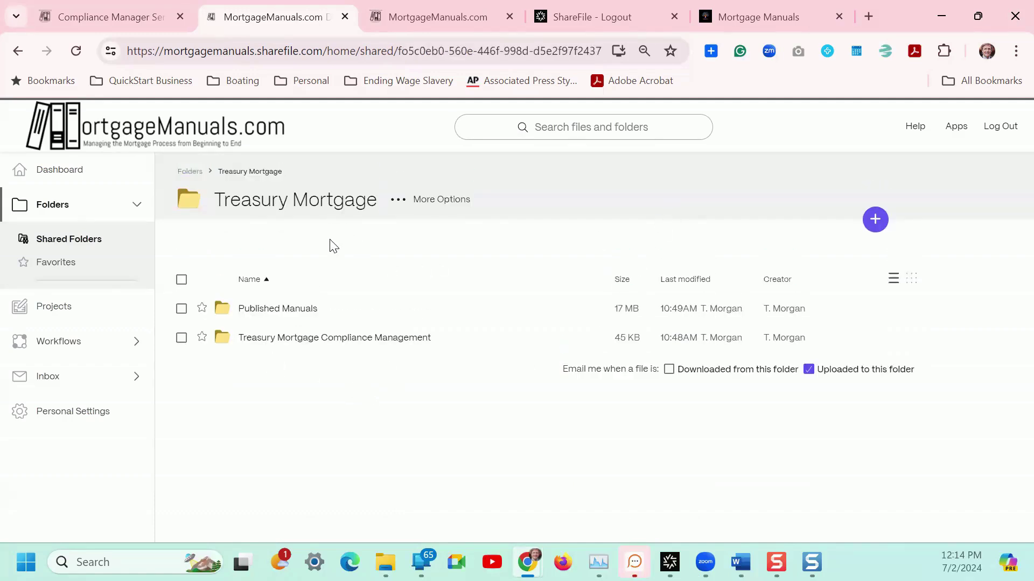
pyautogui.click(296, 311)
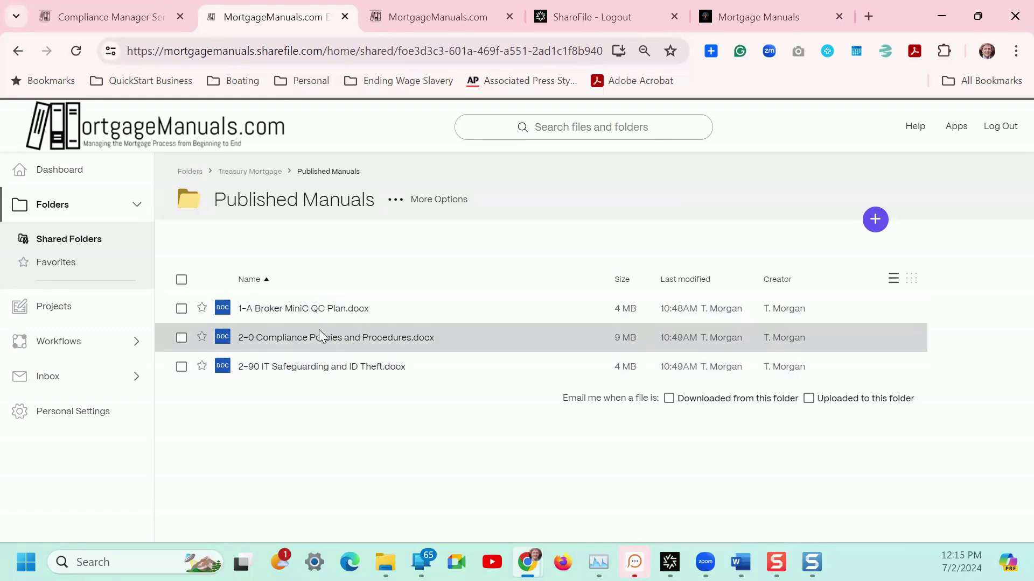
# Go back to Treasury Mortgage and look through the subfolders of Treasury Mortgage Compliance Management.
pyautogui.click(250, 171)
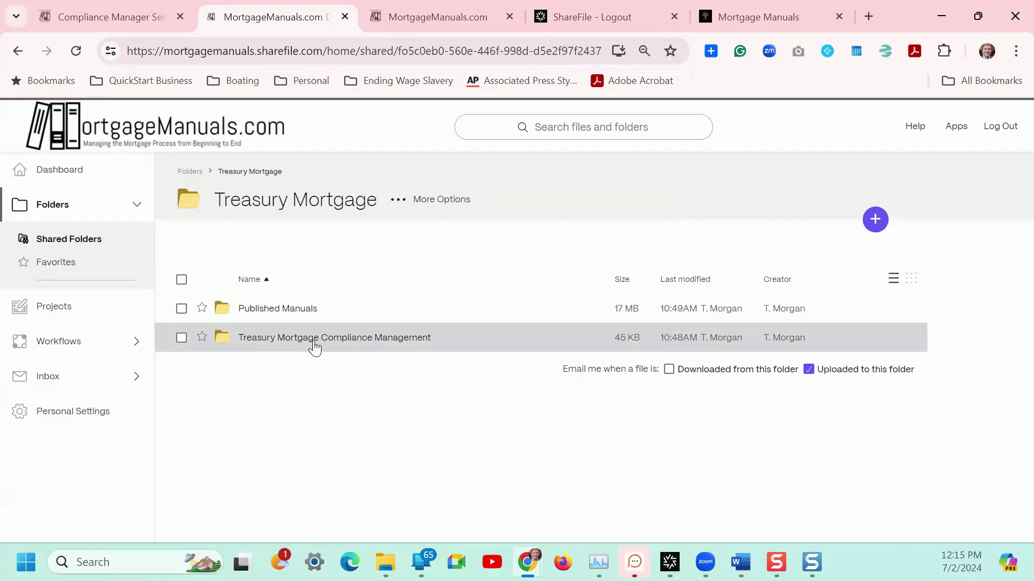
pyautogui.click(313, 343)
pyautogui.hotkey('ctrl', 'a')
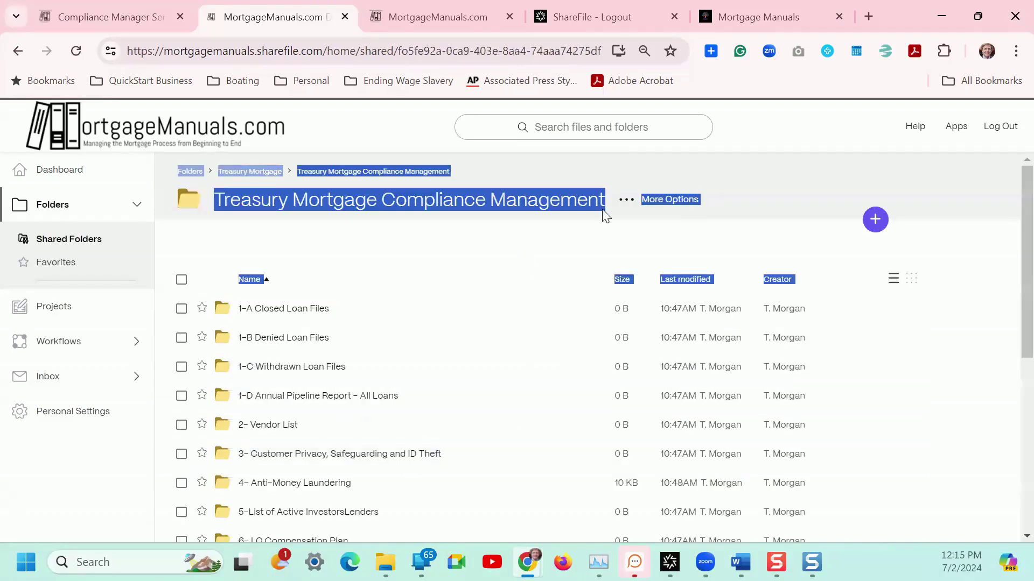
pyautogui.click(536, 256)
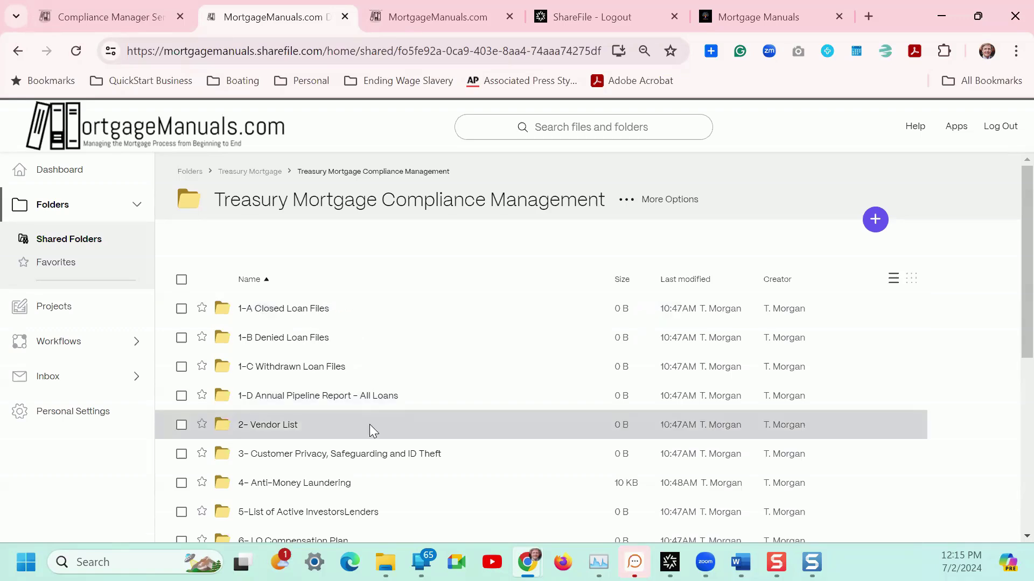
pyautogui.scroll(-3, 370, 425)
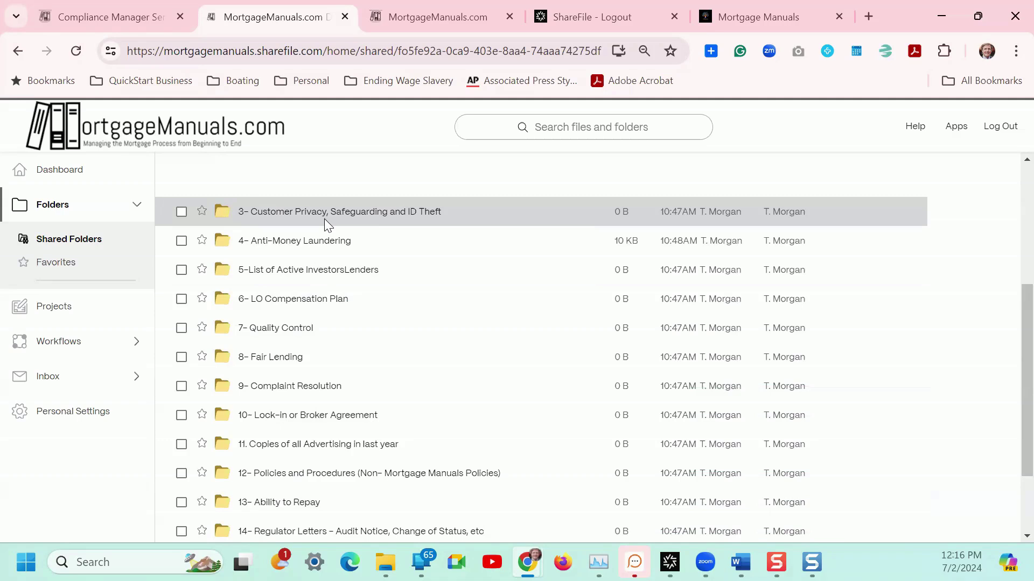
# Open the folder 11. Copies of all Advertising in last year to view its subfolders.
pyautogui.click(346, 445)
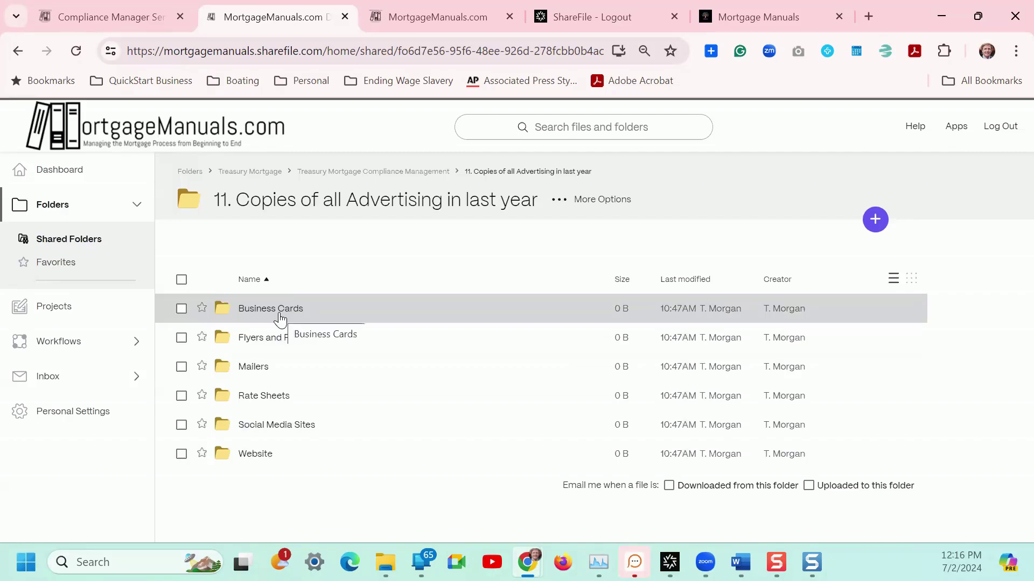
pyautogui.moveTo(875, 220)
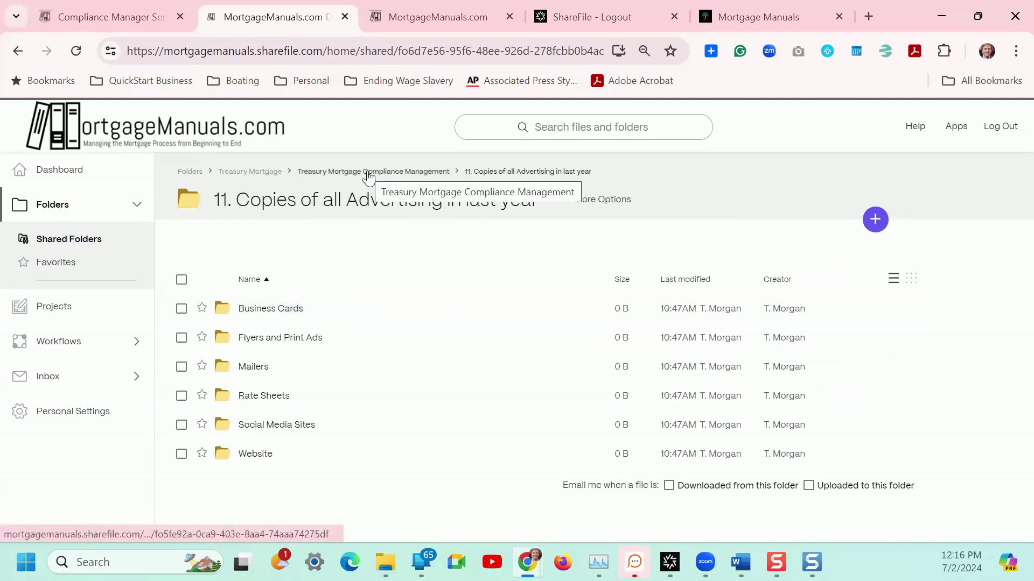
# Return to the Compliance VP web page and open the Compliance Manager login page.
pyautogui.hotkey('ctrl', 'shift', 'Tab')
pyautogui.moveTo(773, 144)
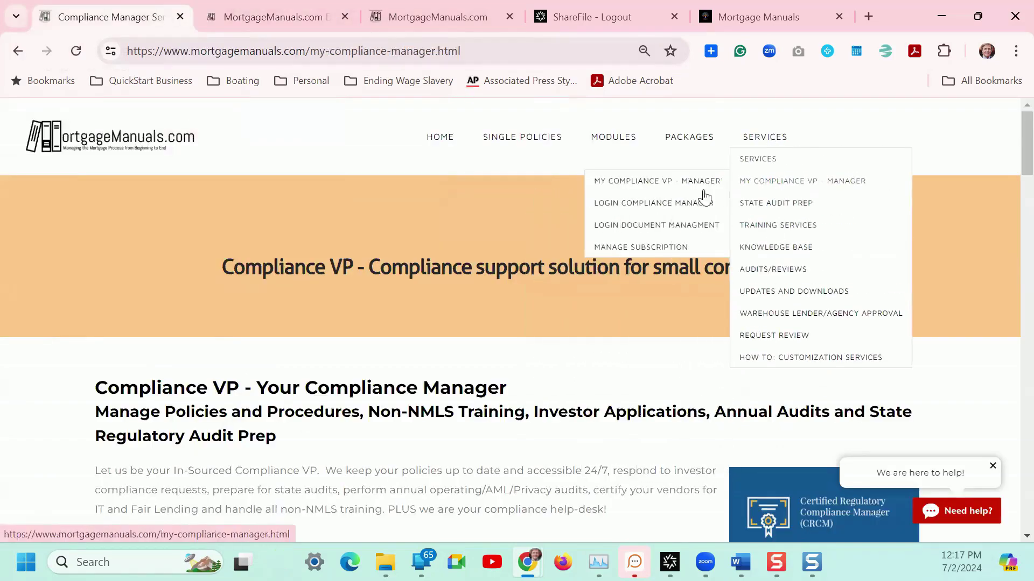
pyautogui.click(650, 204)
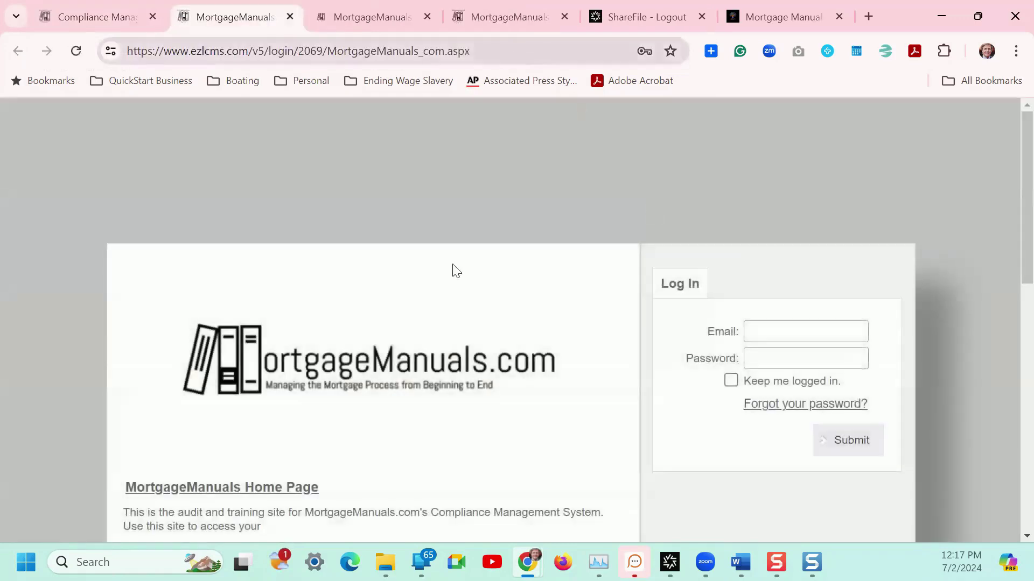
# Log in to the compliance management system with the saved account e-mail and password.
pyautogui.click(784, 332)
pyautogui.click(577, 137)
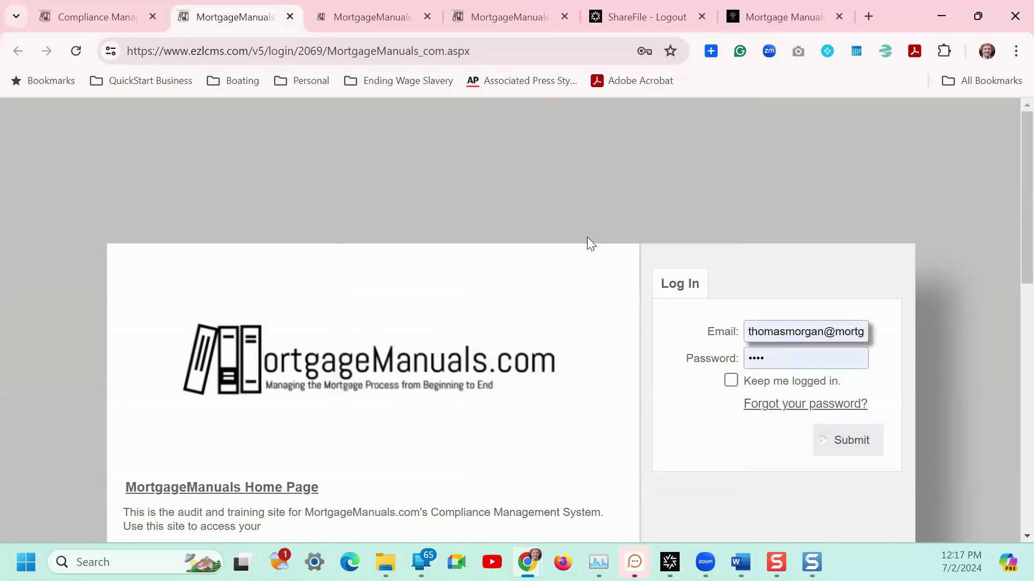
pyautogui.click(850, 441)
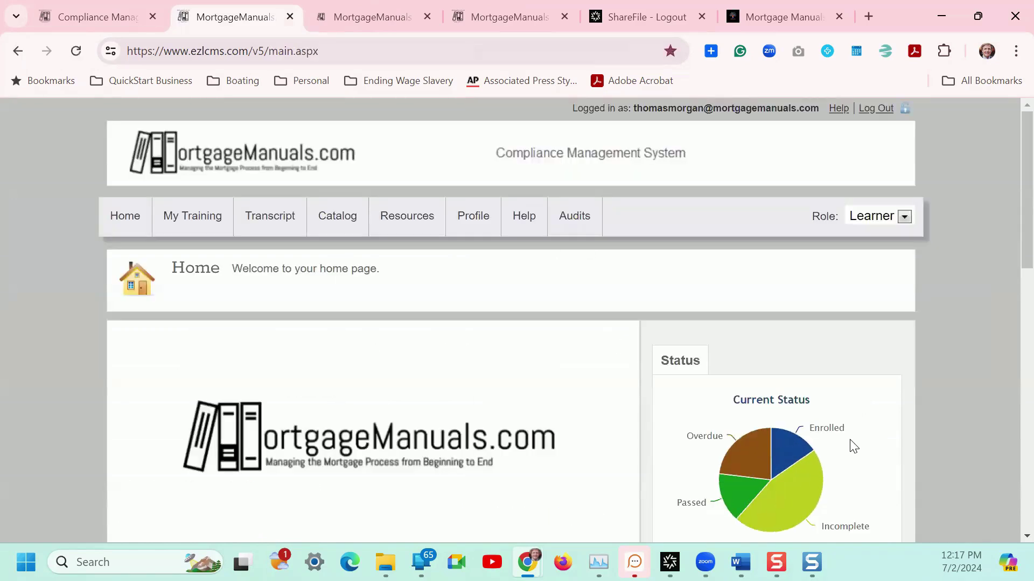
# Switch to the Manager role's My Team page and look through the managed groups and their users.
pyautogui.click(895, 218)
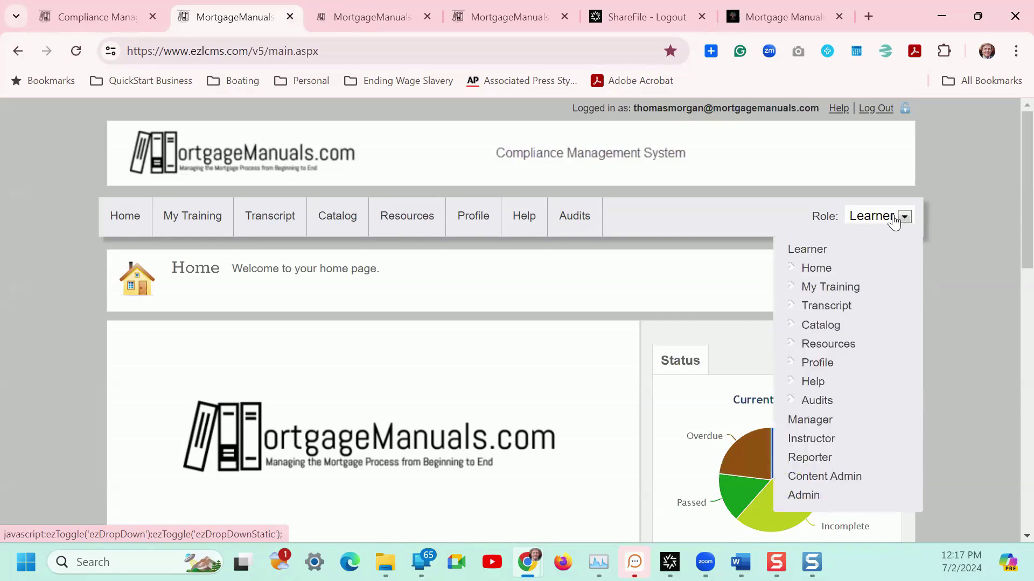
pyautogui.click(895, 218)
pyautogui.click(895, 218)
pyautogui.click(811, 421)
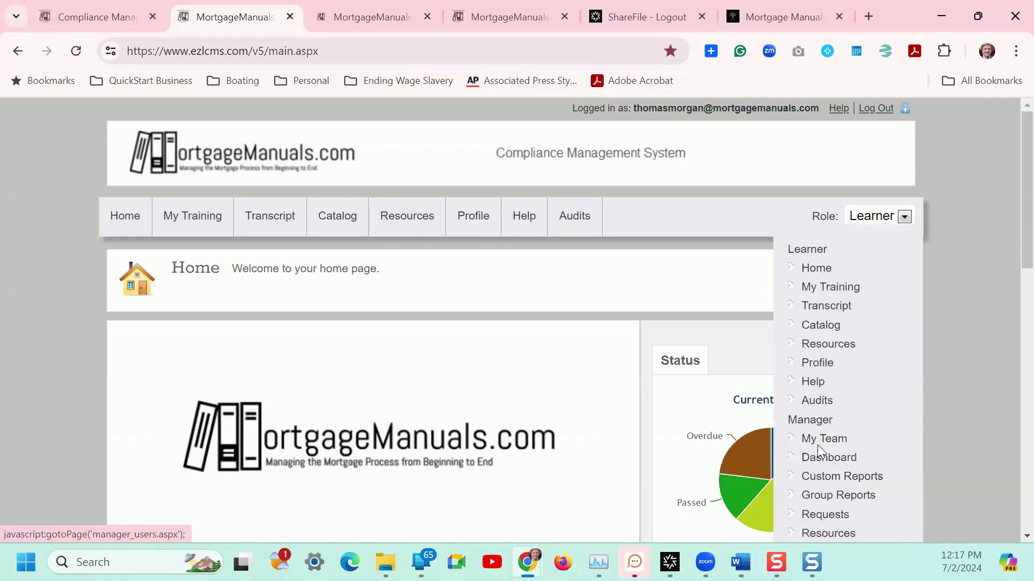
pyautogui.click(816, 443)
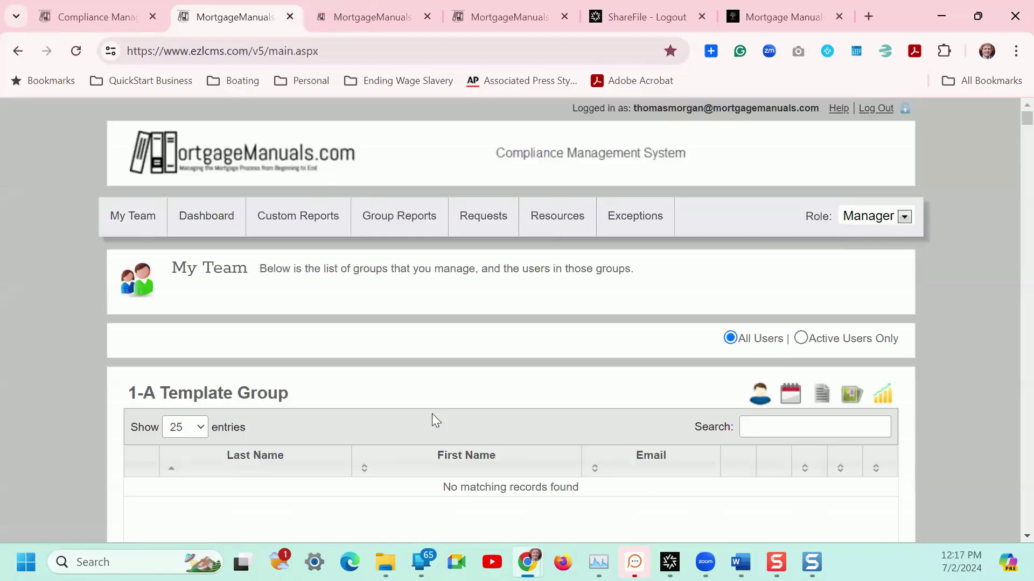
pyautogui.scroll(-4, 434, 417)
pyautogui.scroll(-8, 502, 425)
pyautogui.scroll(10, 542, 318)
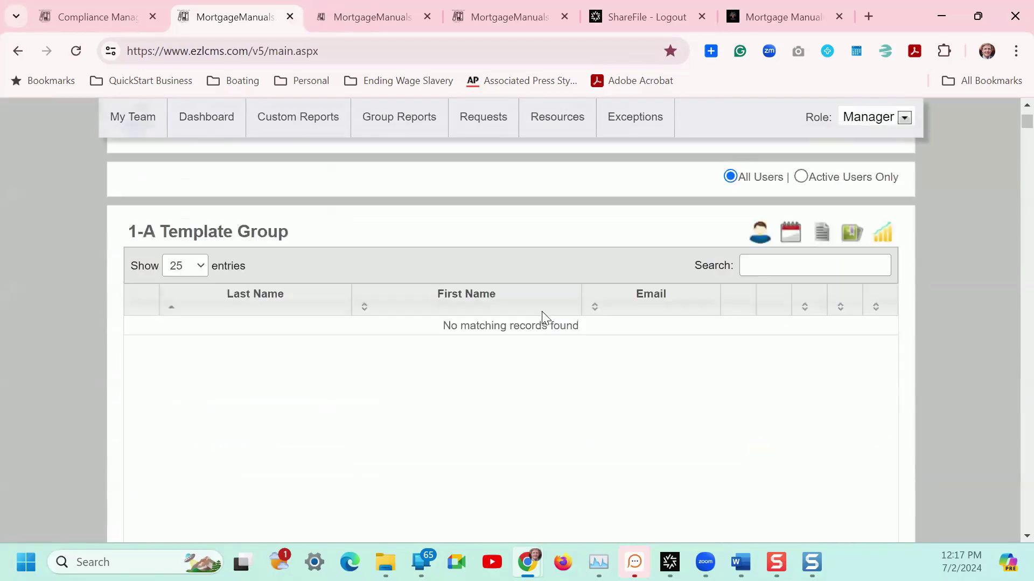
# Return to the Learner role's Home page and single out the Overdue slice in the Current Status chart.
pyautogui.click(850, 121)
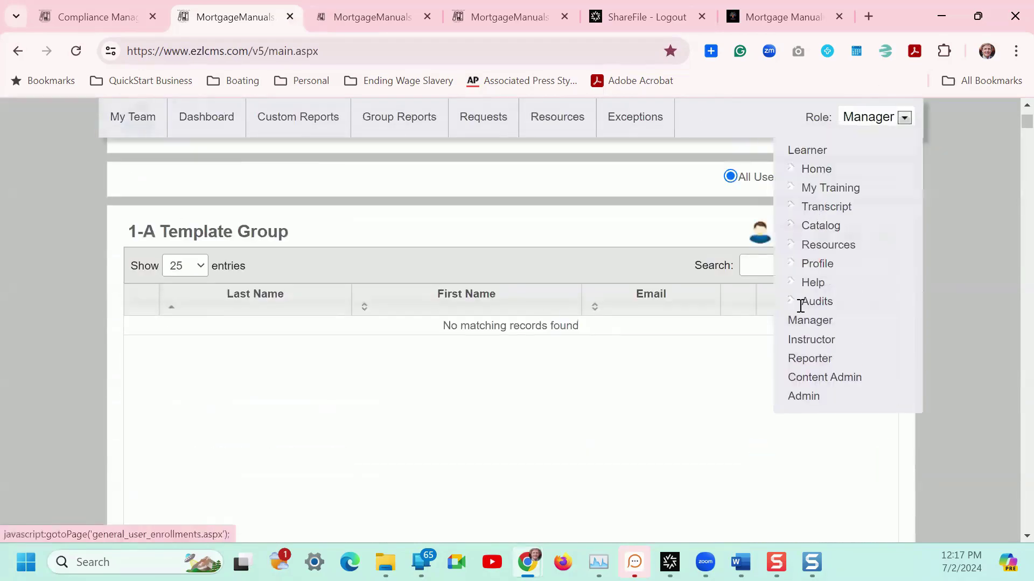
pyautogui.click(809, 176)
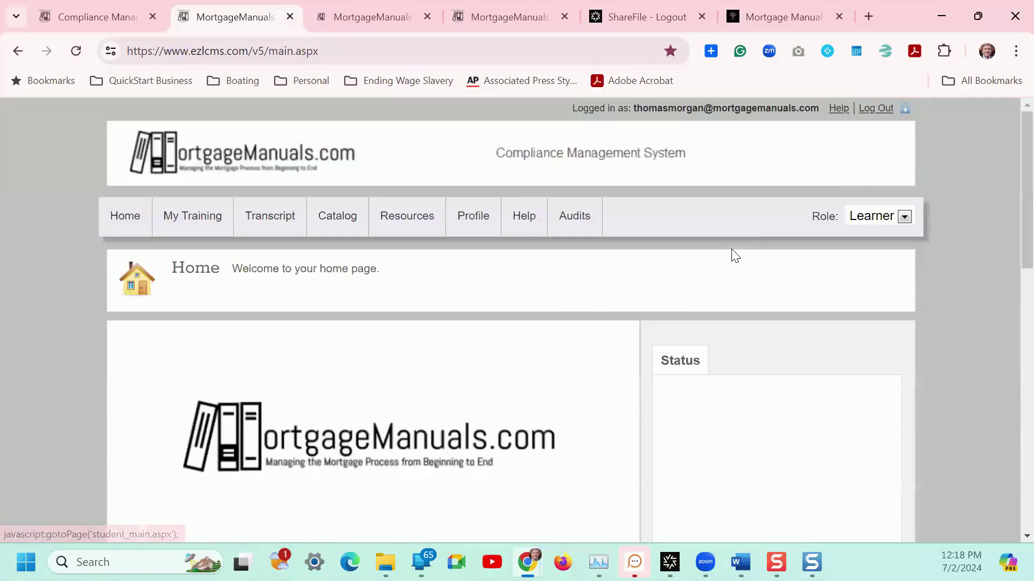
pyautogui.scroll(-3, 417, 407)
pyautogui.scroll(2, 416, 408)
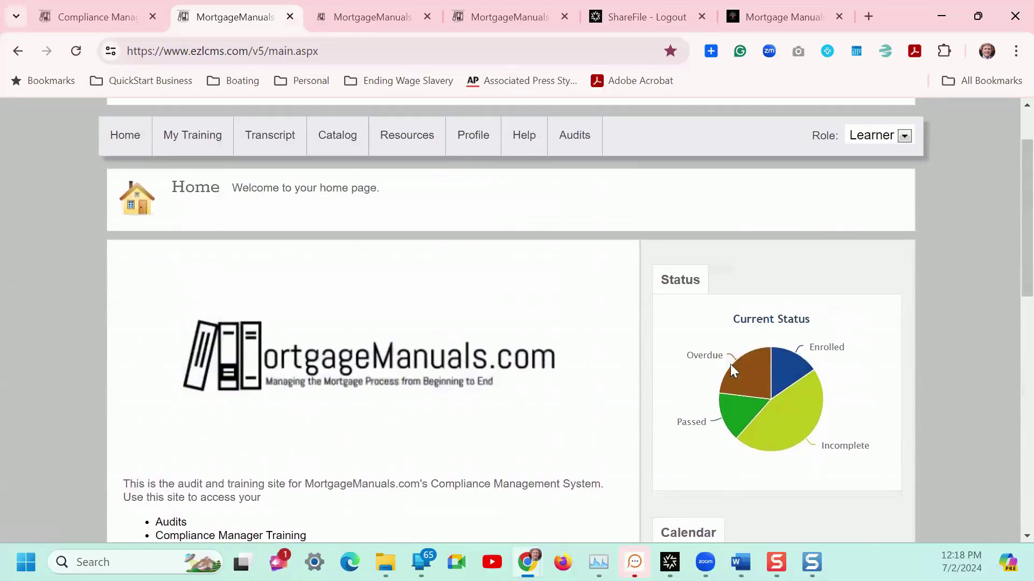
pyautogui.click(756, 379)
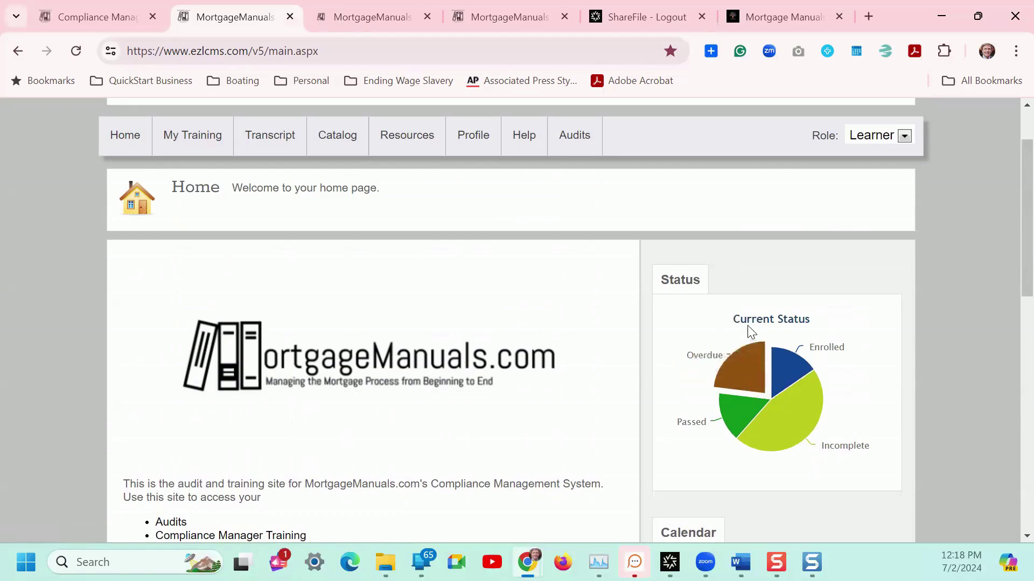
# Look through the enrolled courses in My Training and select the details of the last 2-90 2024 IT and Cyber Security Training course.
pyautogui.click(188, 141)
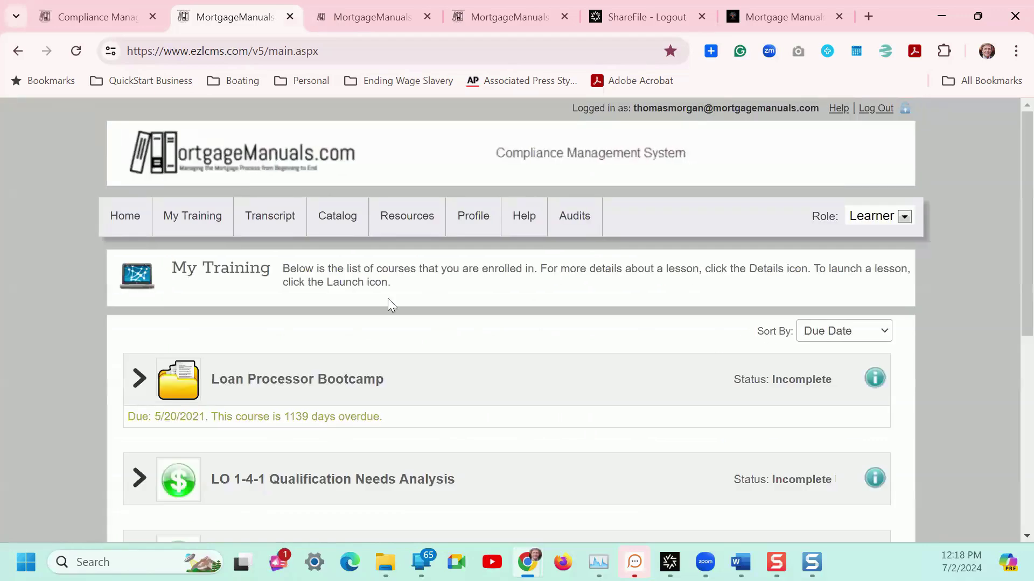
pyautogui.scroll(-1, 290, 383)
pyautogui.scroll(-5, 291, 383)
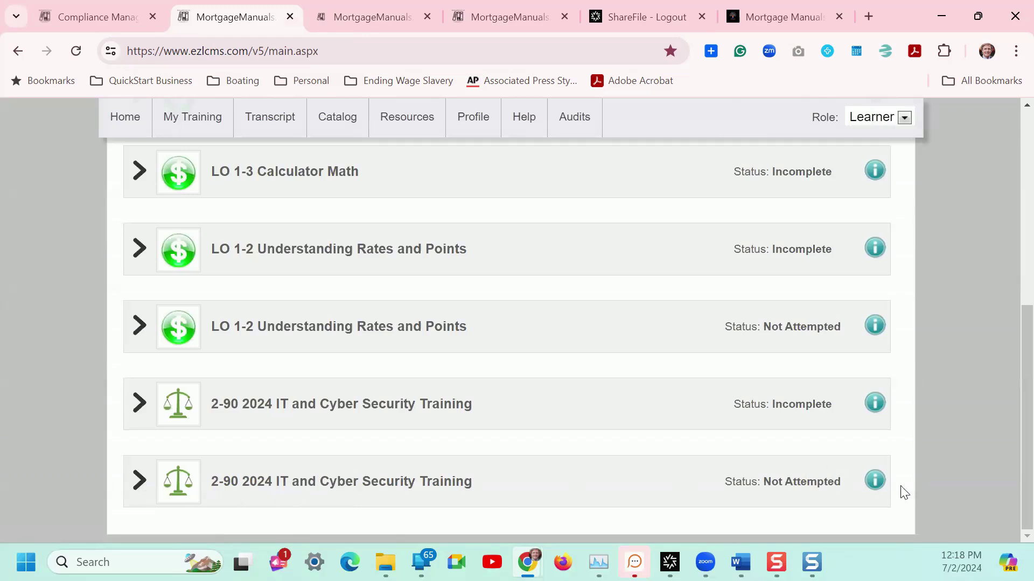
pyautogui.click(875, 480)
pyautogui.scroll(-2, 528, 413)
# Return to the document management site and go back up to the Treasury Mortgage folder.
pyautogui.hotkey('ctrl', 'shift', 'Tab')
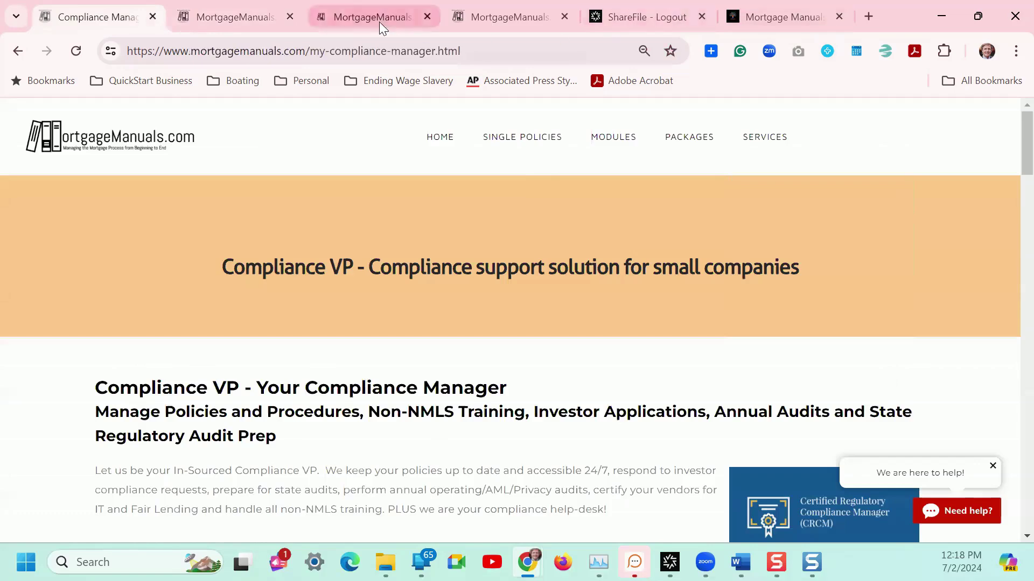
pyautogui.click(376, 25)
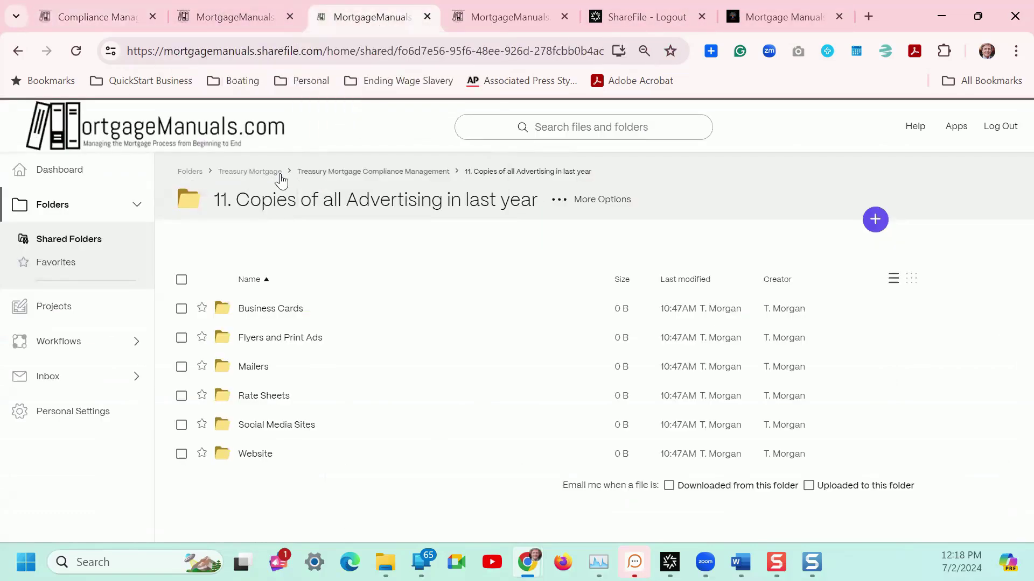
pyautogui.click(256, 171)
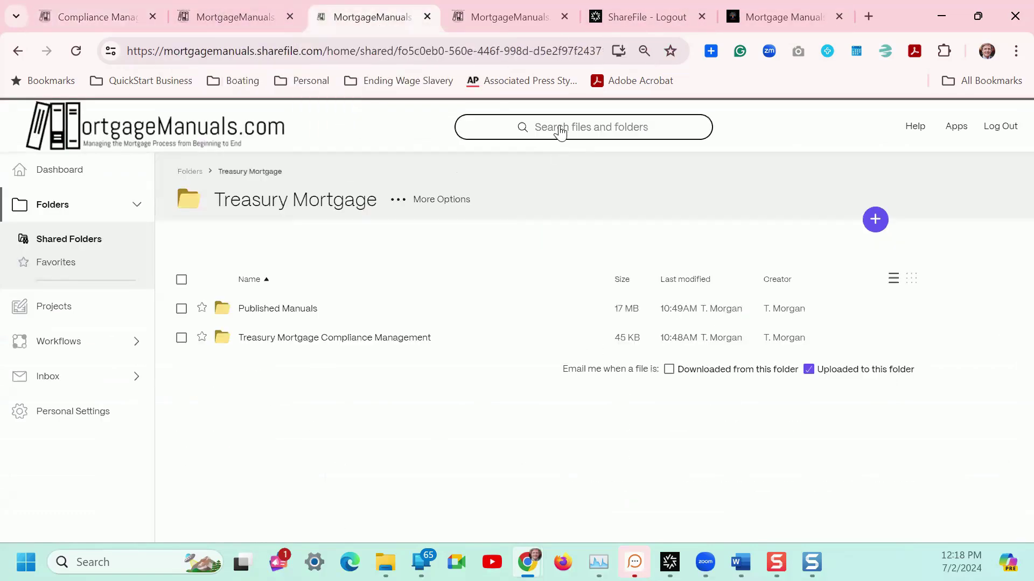
pyautogui.click(547, 132)
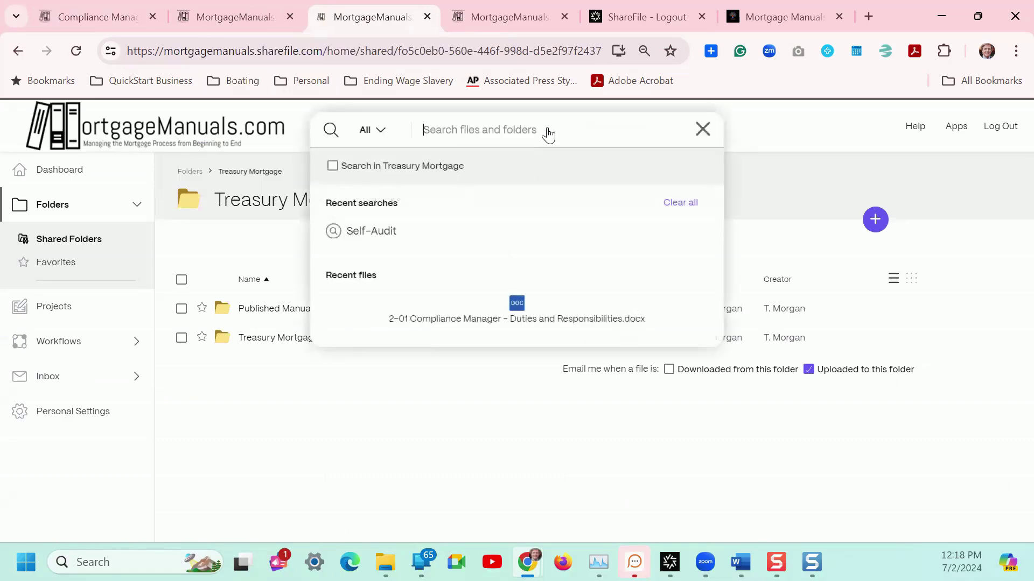
pyautogui.write('Whd')
pyautogui.press('BackSpace')
pyautogui.press('BackSpace')
pyautogui.press('BackSpace')
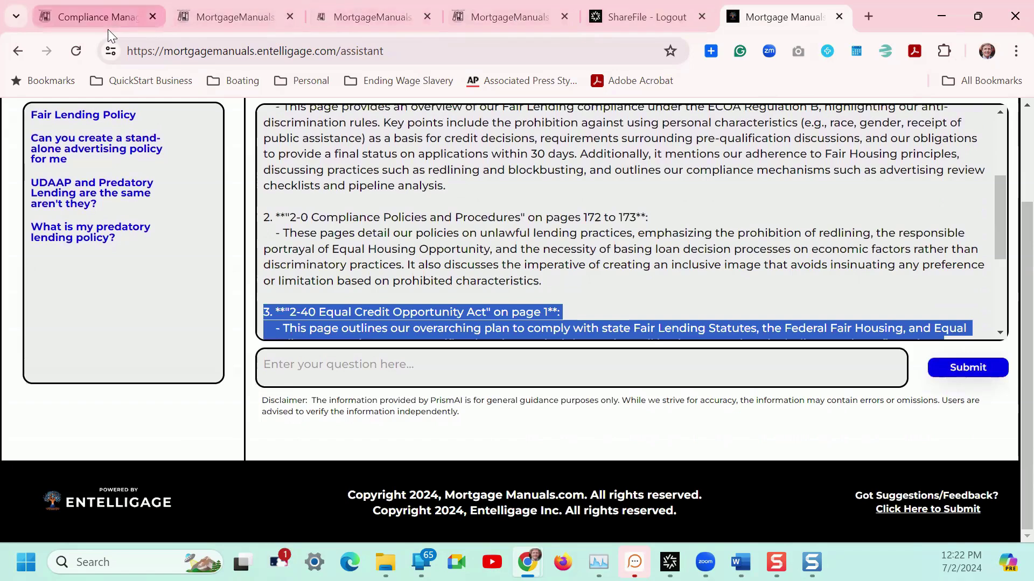
# Show the My Compliance VP - Manager login options among the Compliance VP site's services, check the PrismAI assistant page, and return to the site.
pyautogui.click(95, 22)
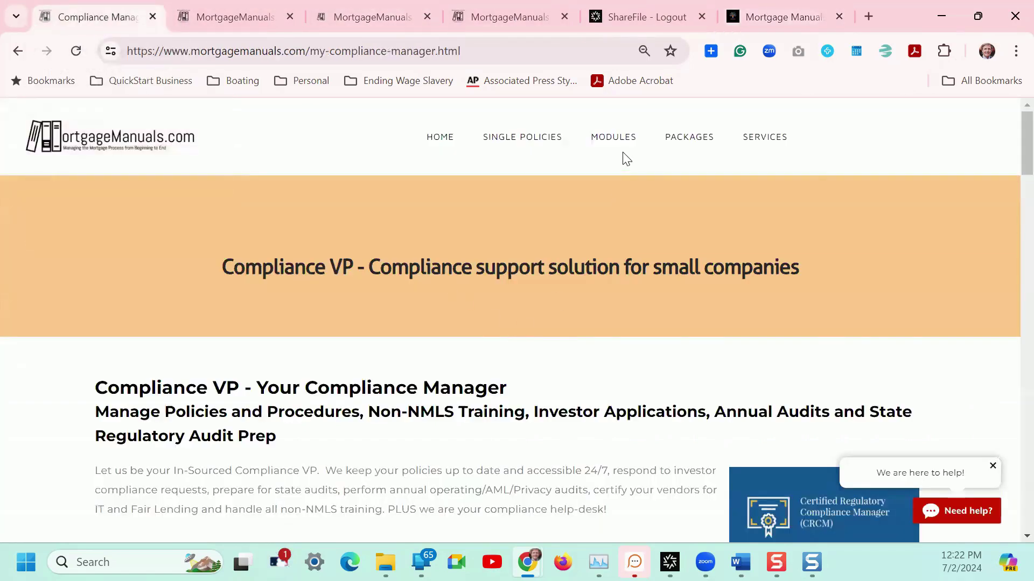
pyautogui.moveTo(764, 151)
pyautogui.moveTo(774, 185)
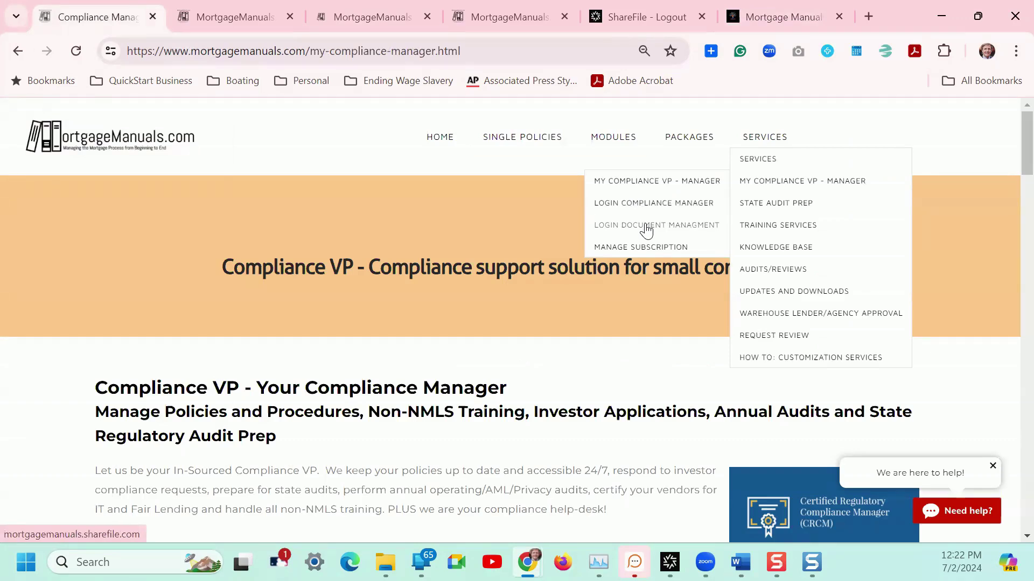
pyautogui.hotkey('ctrl', 'shift', 'Tab')
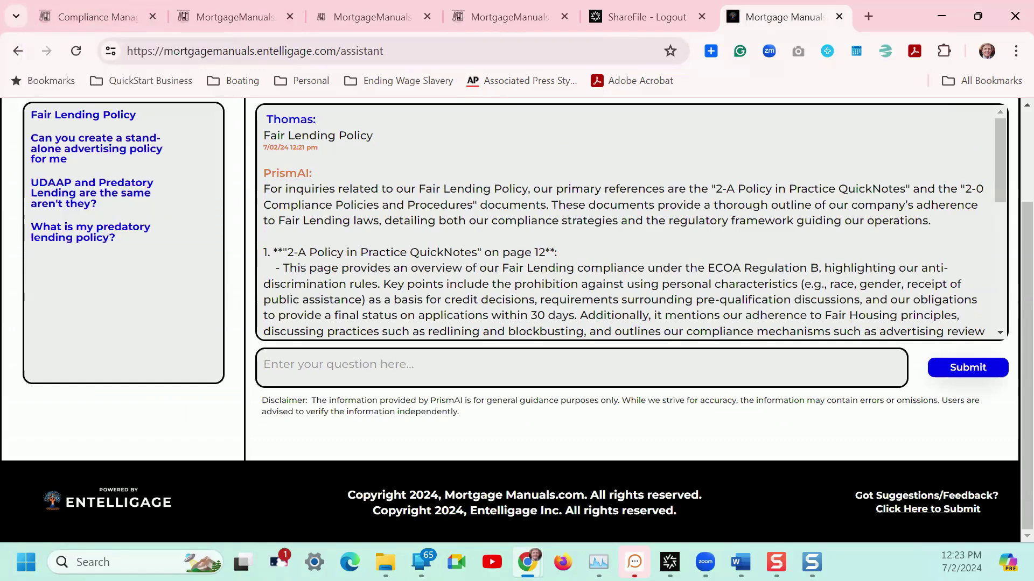
pyautogui.click(124, 18)
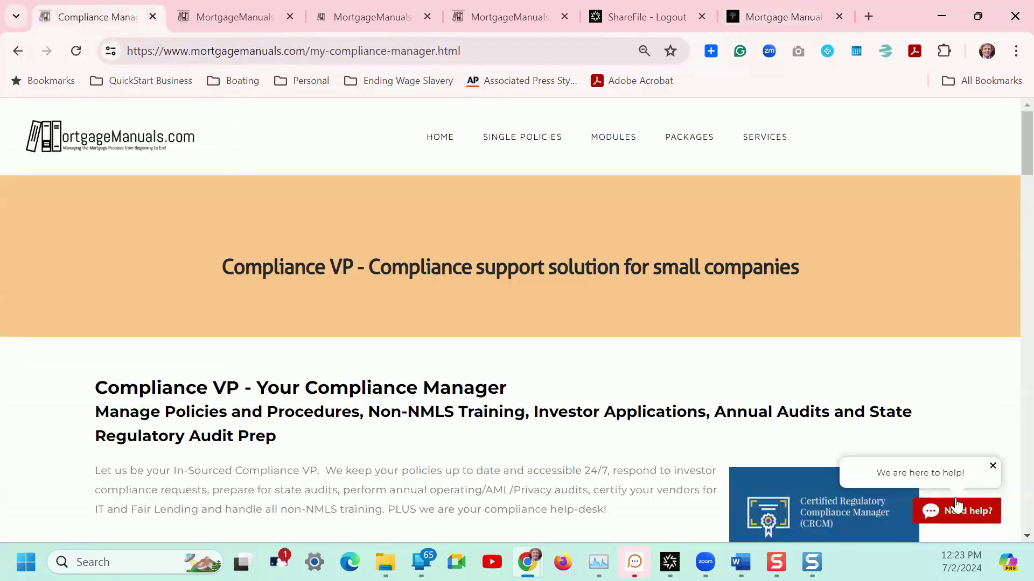